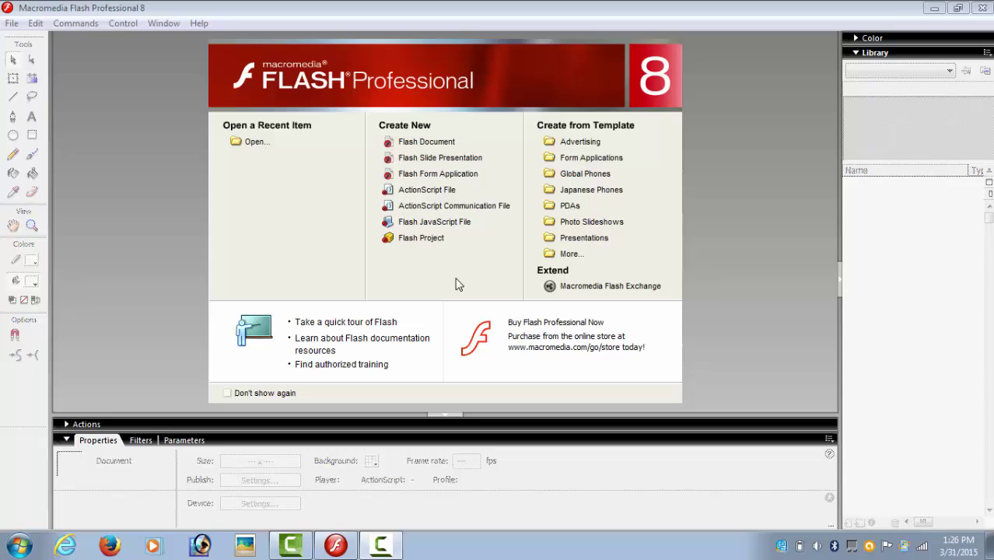
Create a new blank Flash document, Untitled-1, with a 550 x 400 stage
click(449, 143)
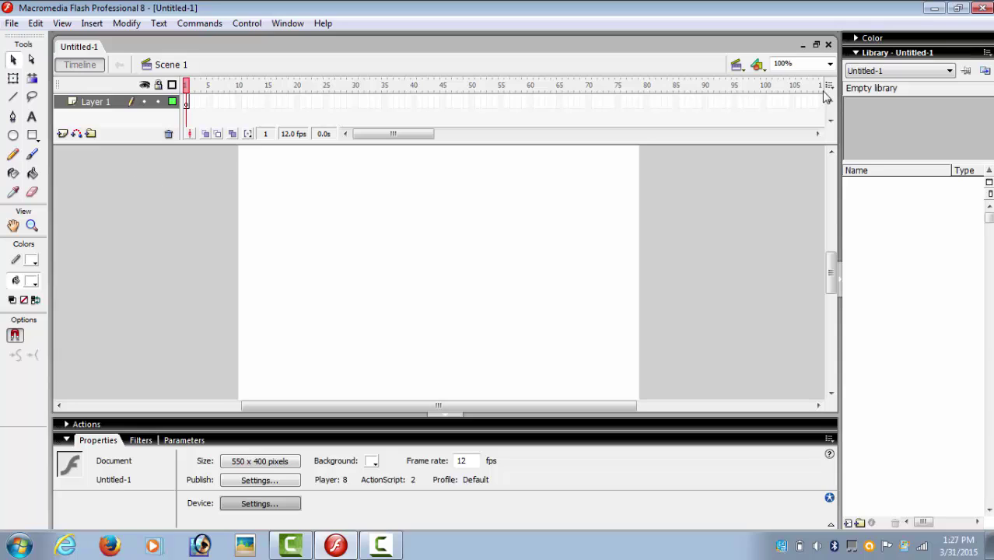
Fit the stage in the window and draw a black-filled rectangle over the whole 550 x 400 stage
click(829, 64)
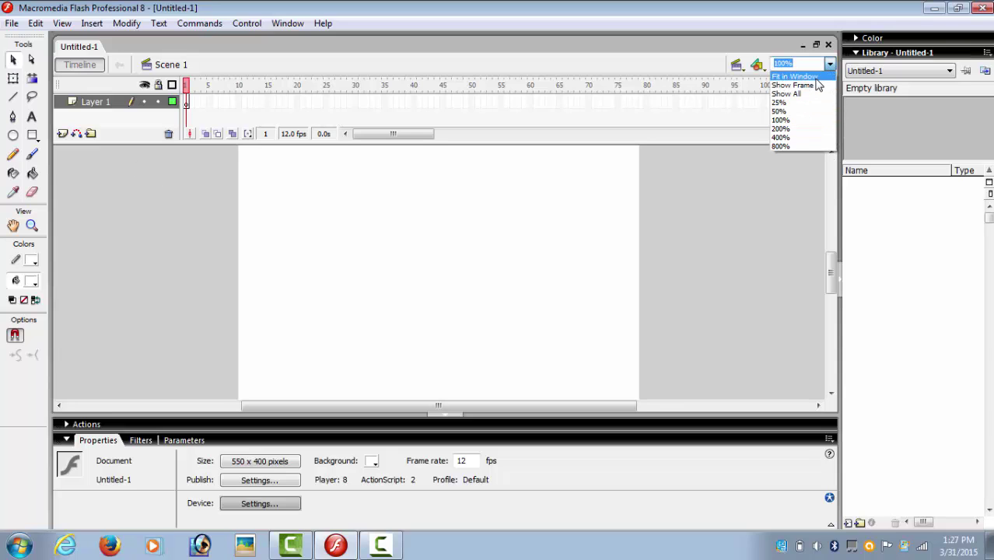
click(817, 78)
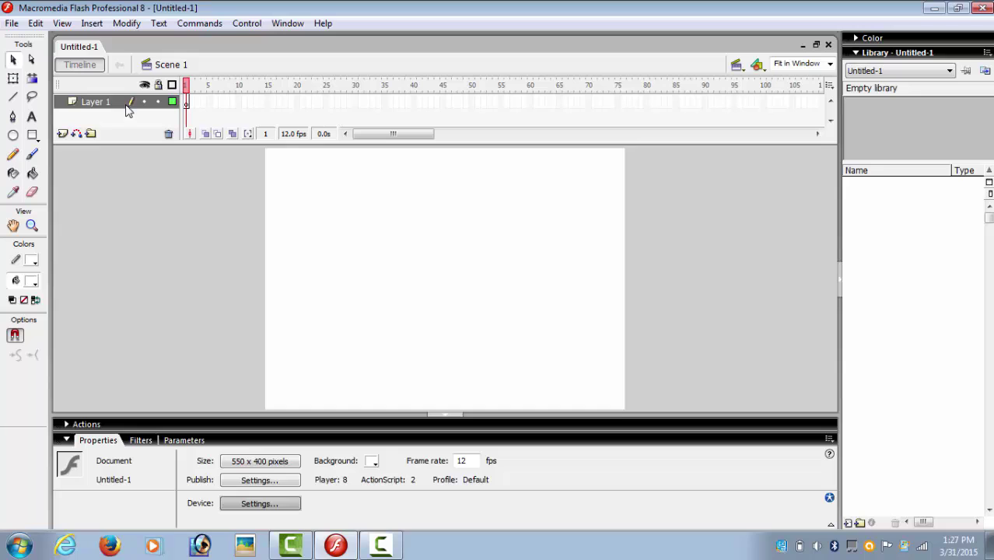
click(104, 102)
click(187, 101)
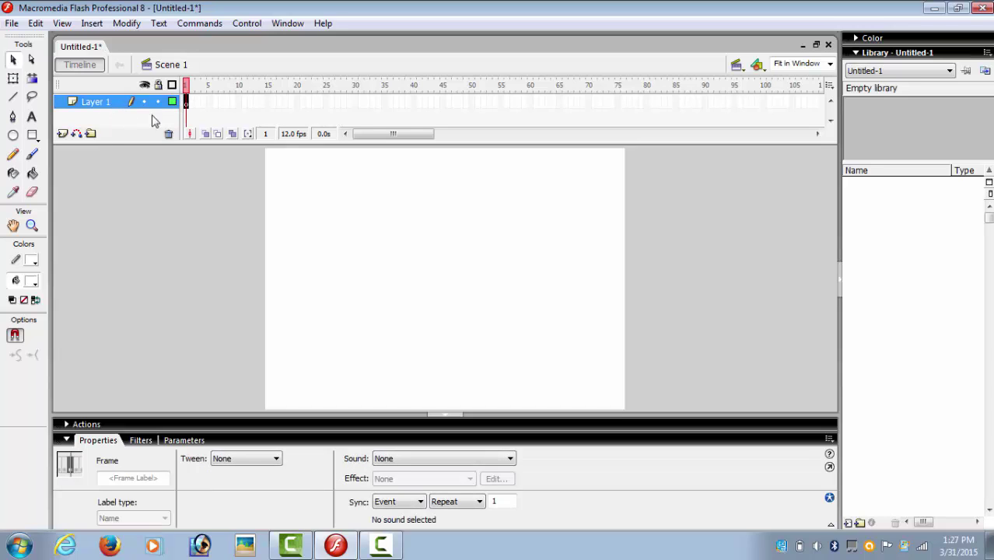
click(36, 136)
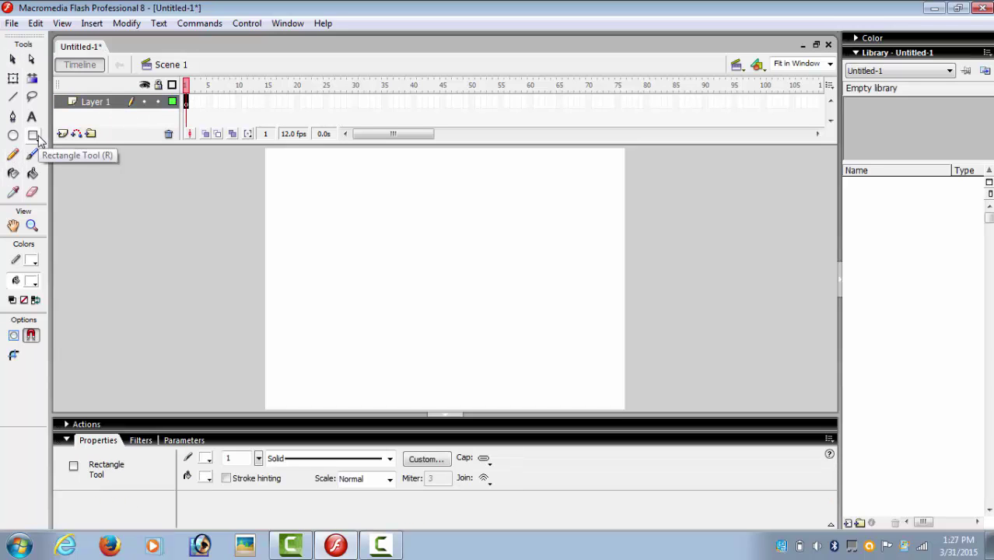
click(33, 285)
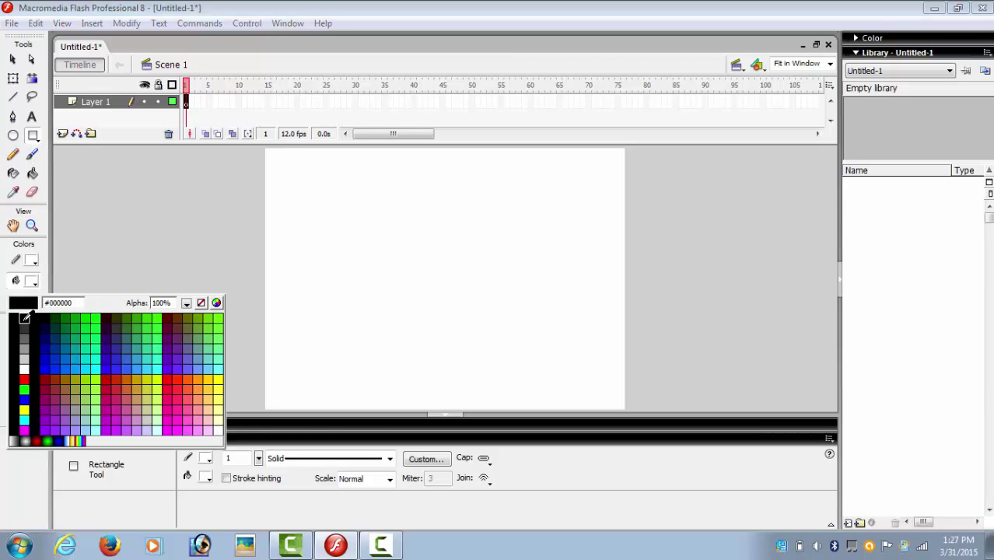
click(25, 320)
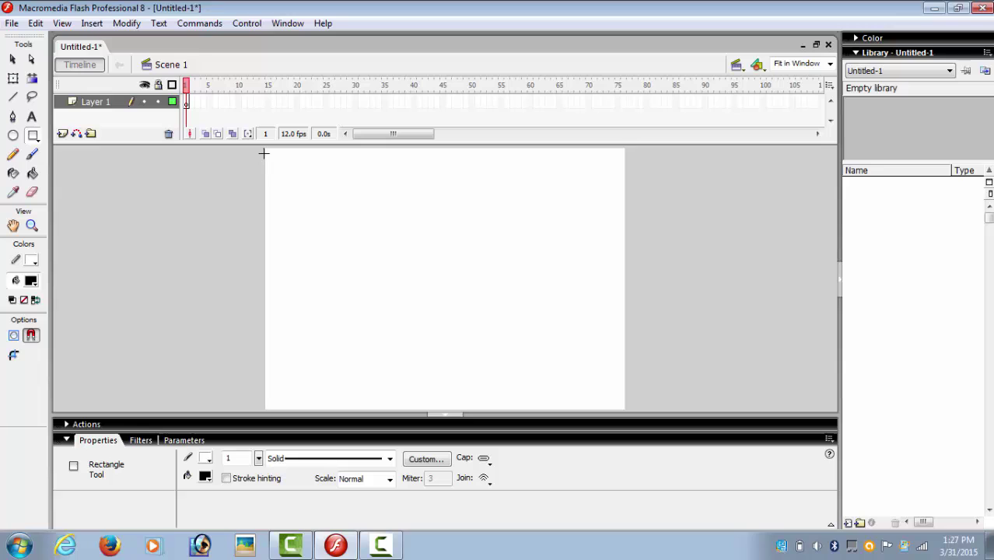
drag(263, 148, 627, 418)
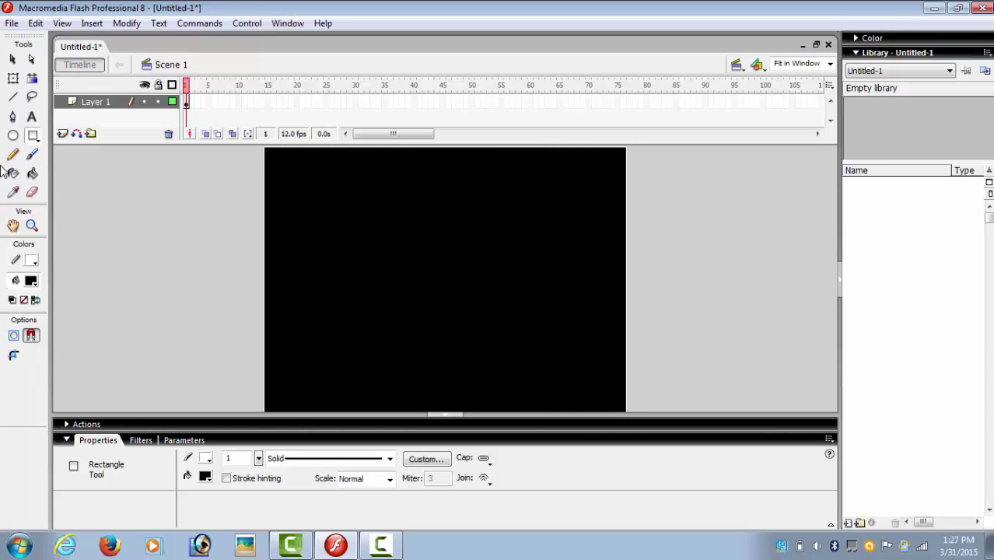
Add Layer 2 and set up the Text tool with a green text colour
click(62, 133)
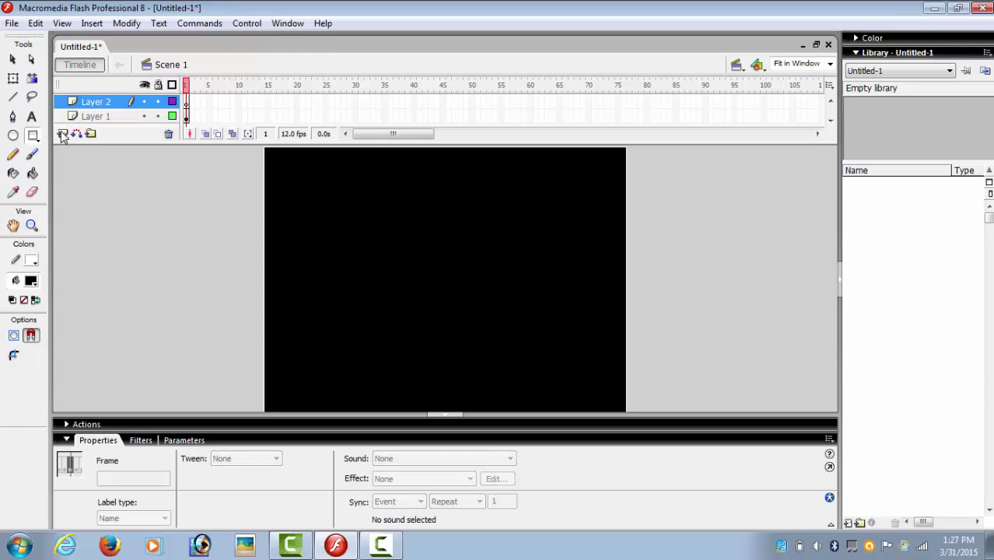
click(116, 102)
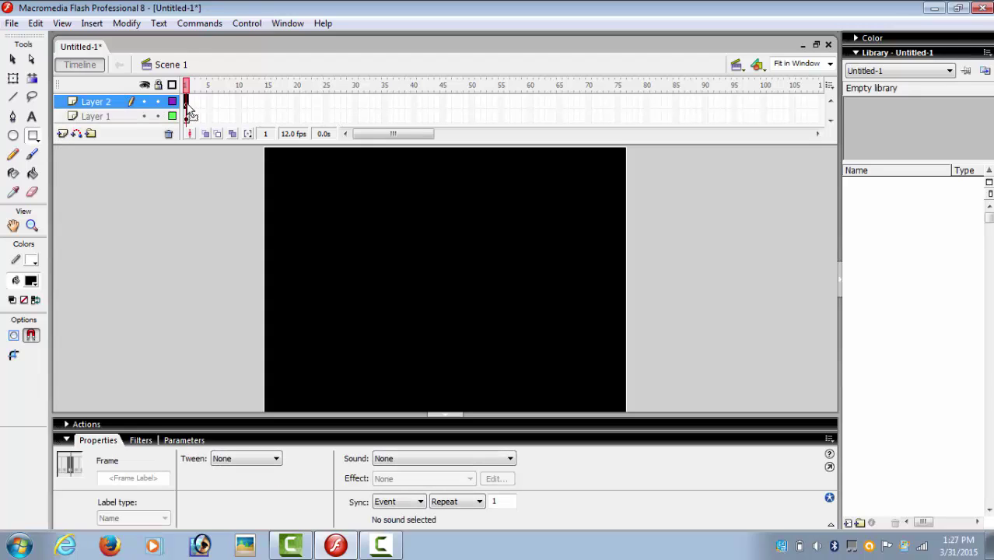
click(32, 118)
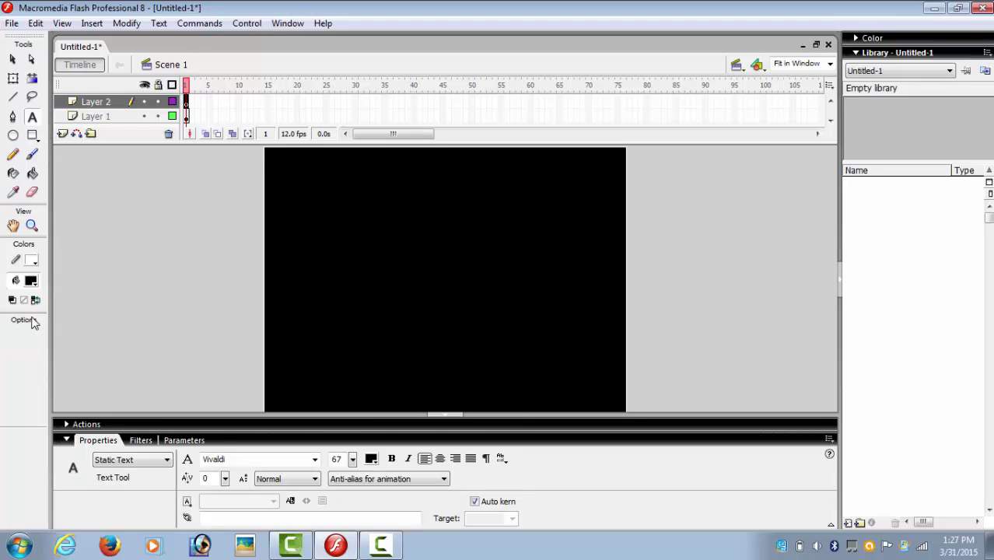
click(31, 282)
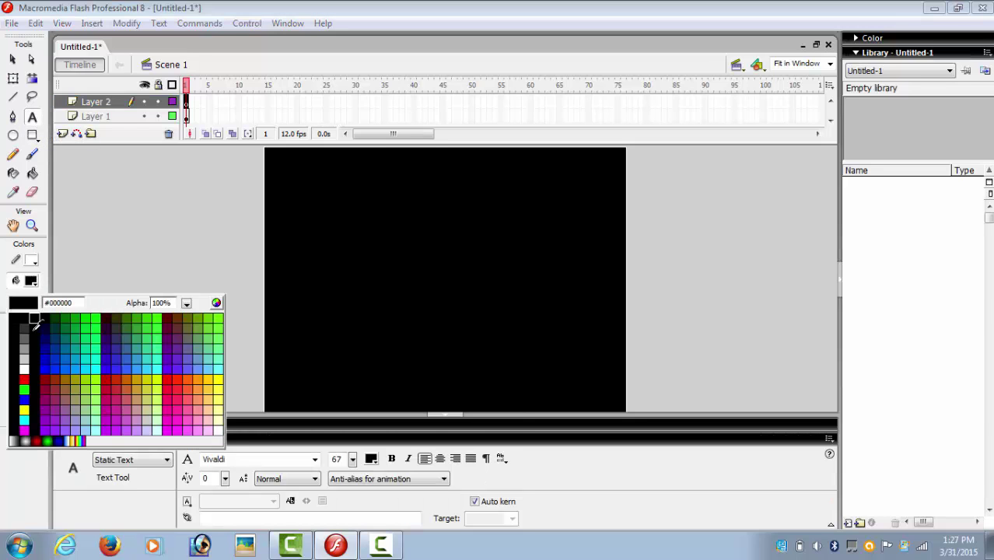
click(25, 385)
Type 'Code The Code !!' in a wide text box, move it lower, then insert Layer 3
drag(291, 264, 606, 342)
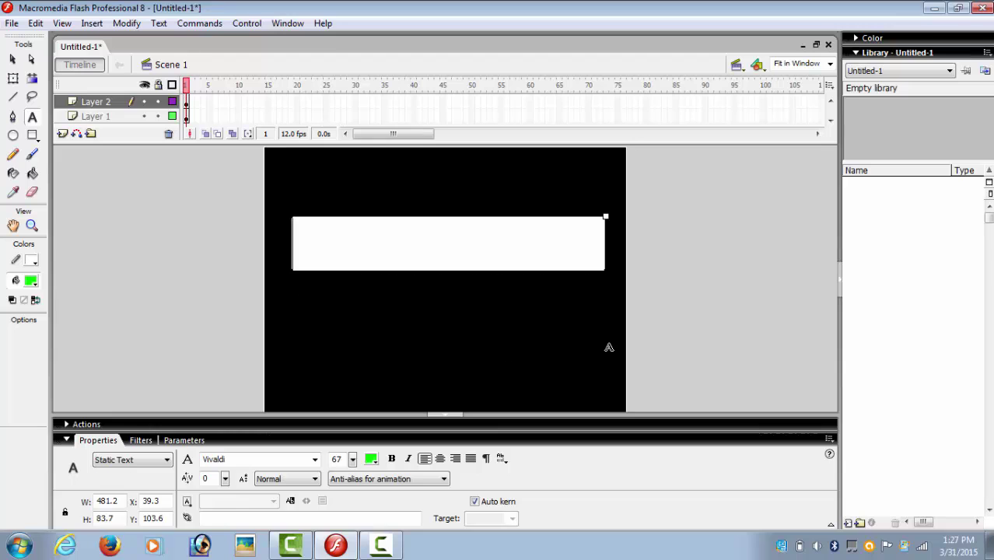
text(C)
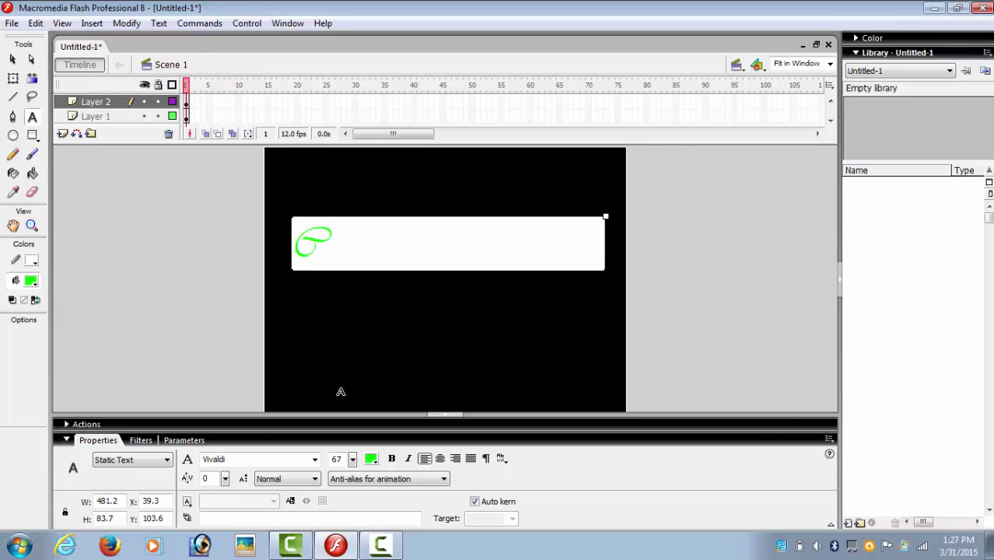
text(ode The C)
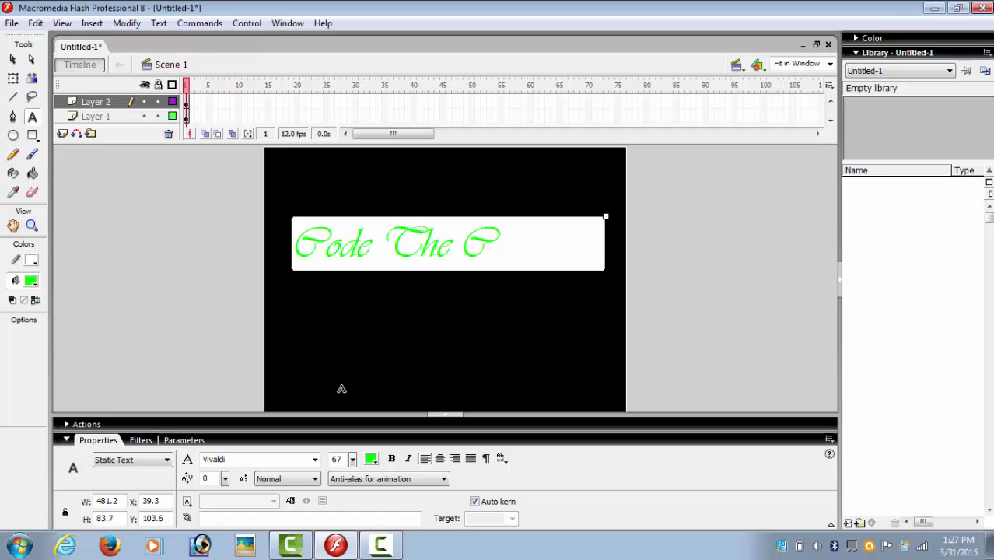
text(ode !!)
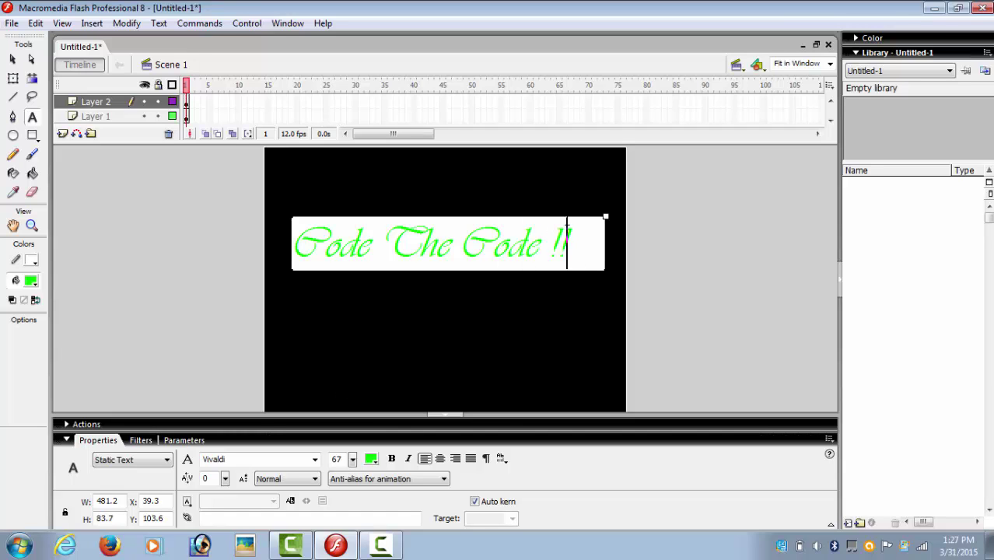
drag(581, 217, 585, 252)
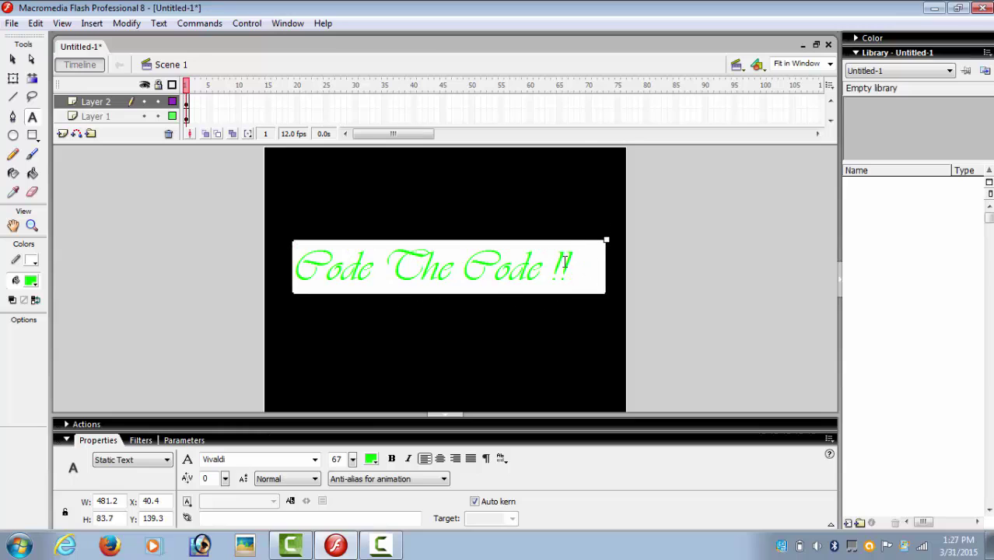
click(550, 324)
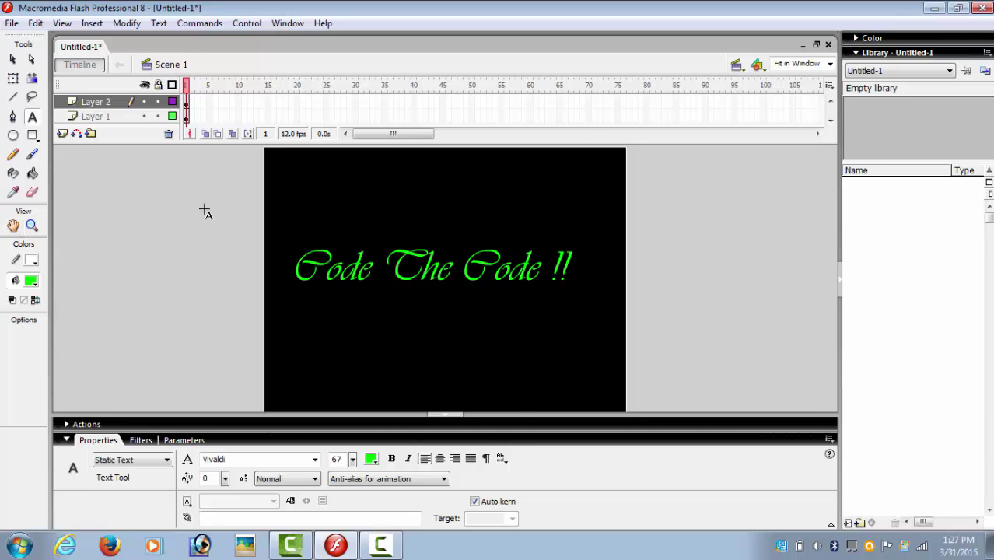
click(63, 134)
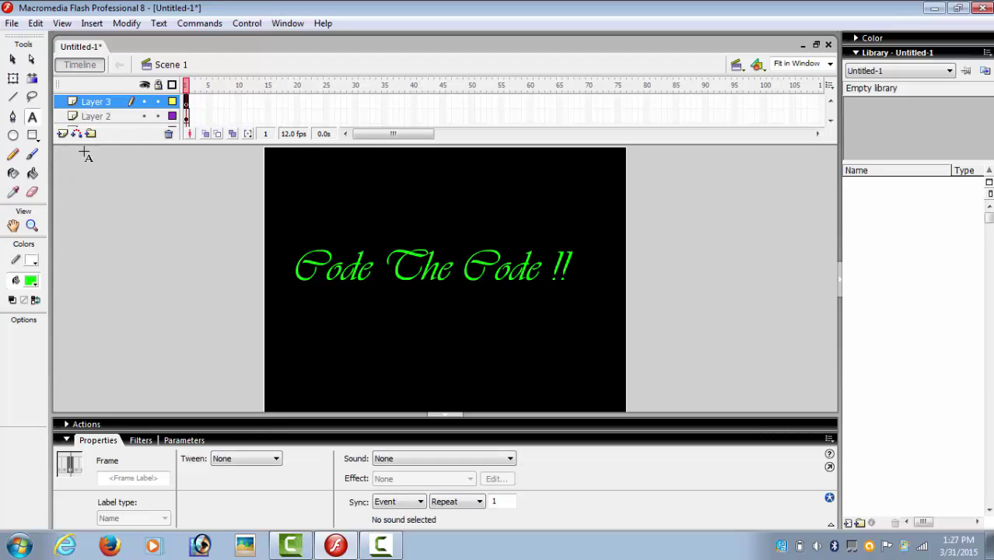
Draw a white oval over the text's opening 'C' on Layer 3, then select frame 30 on all layers
click(14, 136)
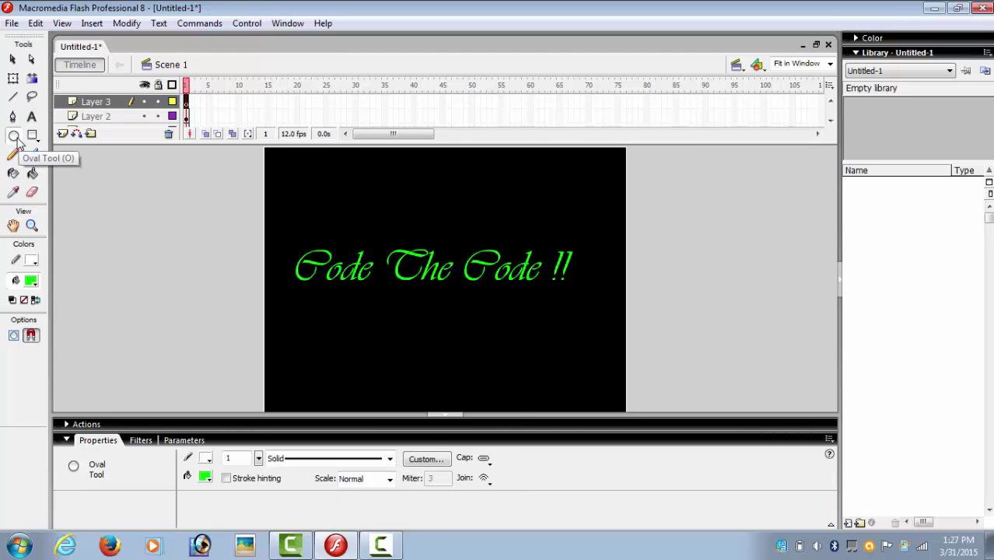
click(31, 287)
click(20, 366)
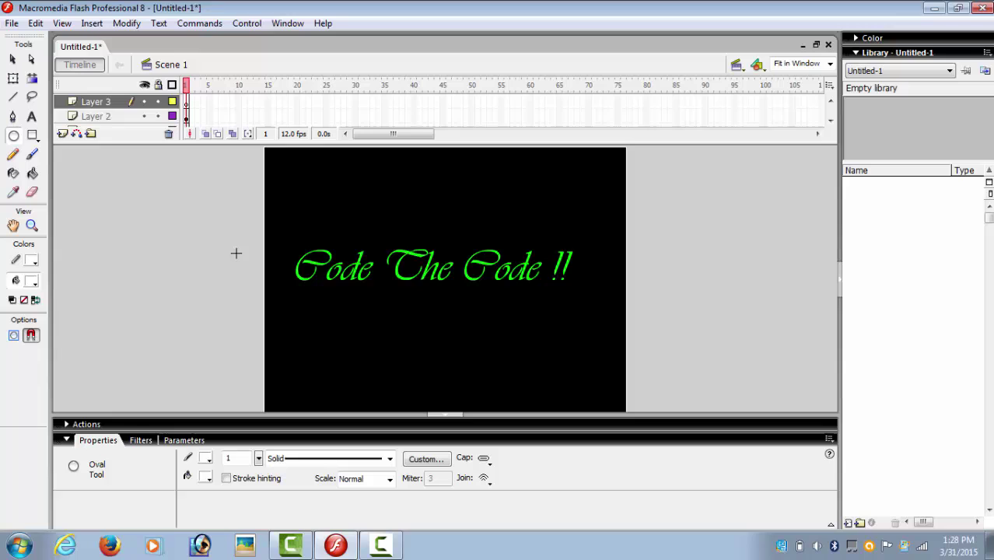
drag(265, 229, 325, 299)
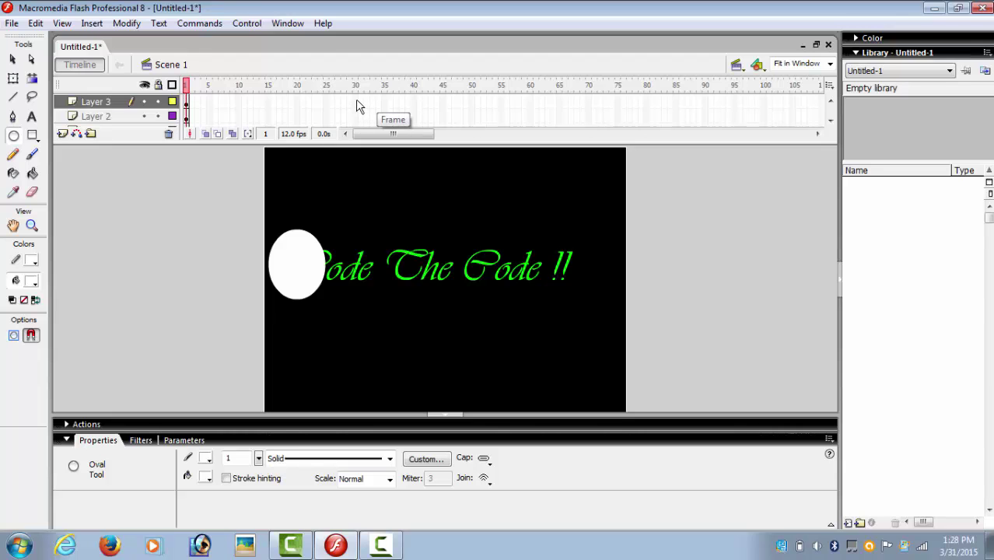
mouse_move(355, 98)
mouse_down()
mouse_move(358, 132)
mouse_move(355, 115)
mouse_up()
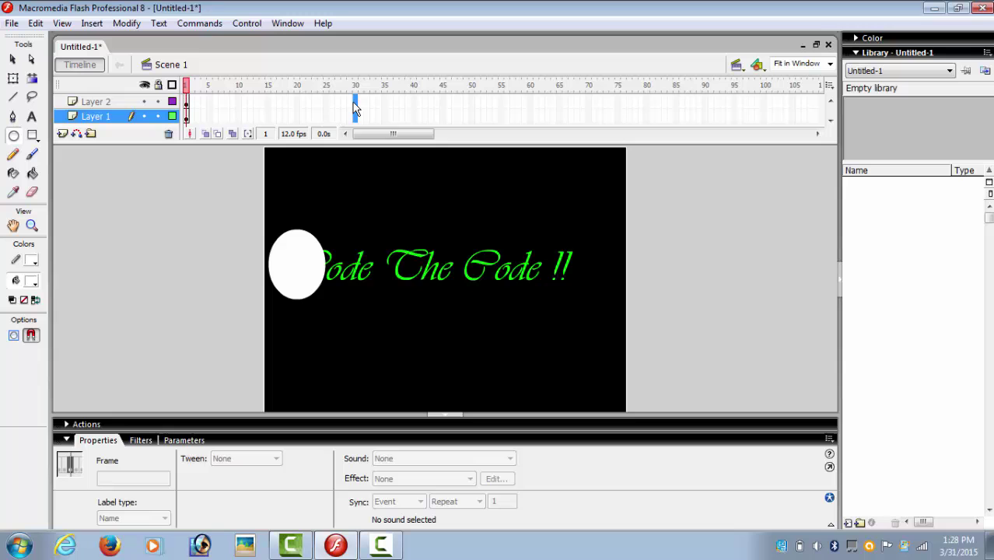
Insert keyframes at frame 30 on every layer
right_click(355, 100)
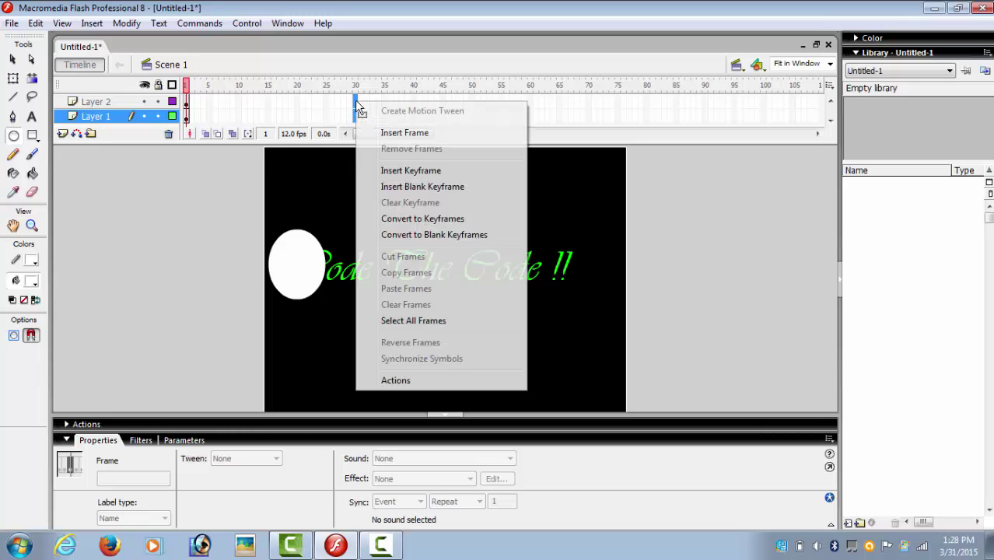
click(389, 169)
scroll(141, 115, up, 1)
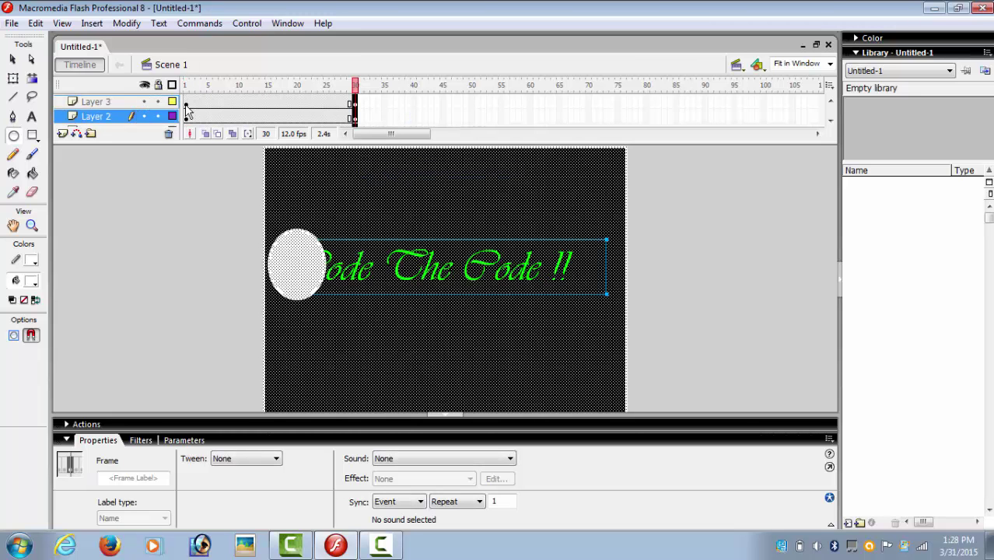
click(186, 103)
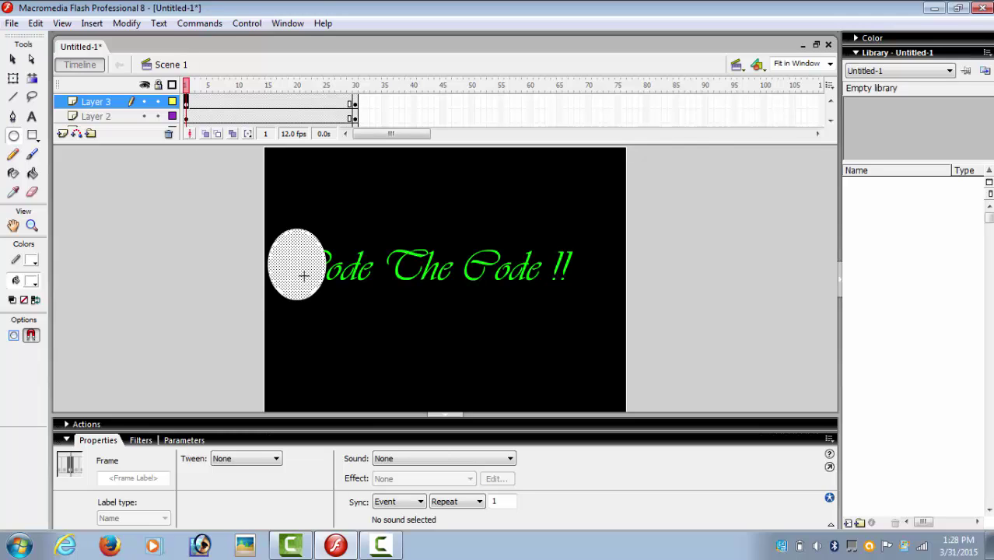
At frame 30 of Layer 3, move the white oval to the text's right end (X 450.4)
click(356, 102)
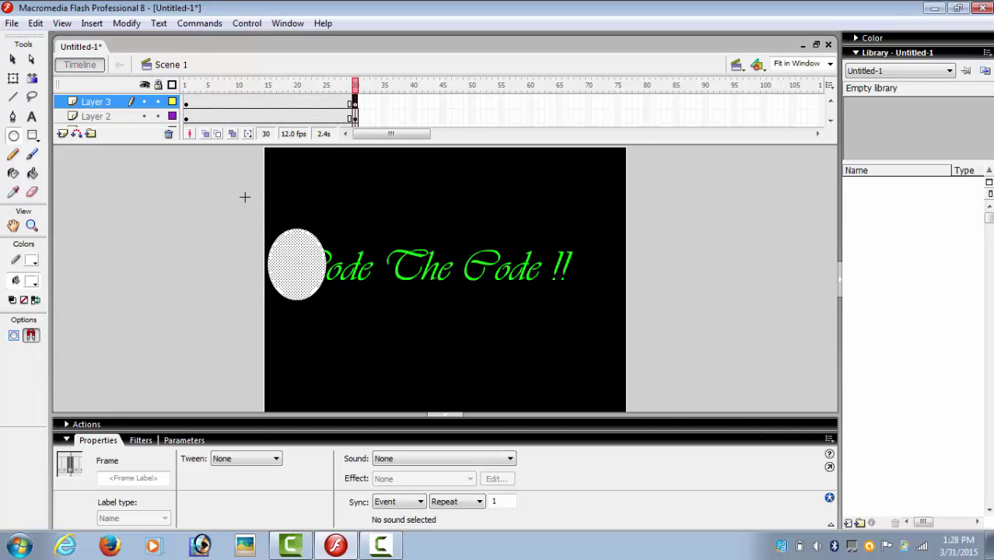
click(13, 78)
click(297, 264)
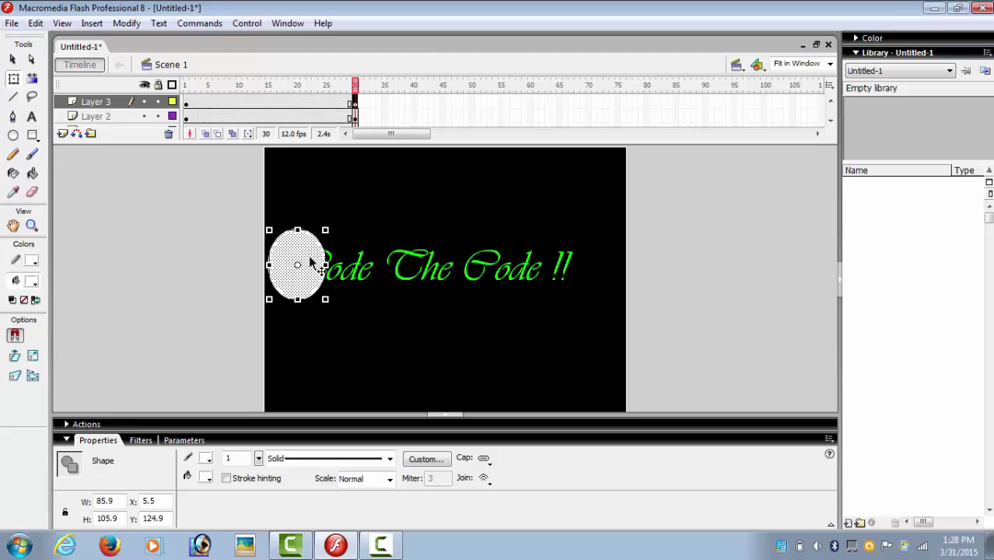
drag(307, 263, 602, 257)
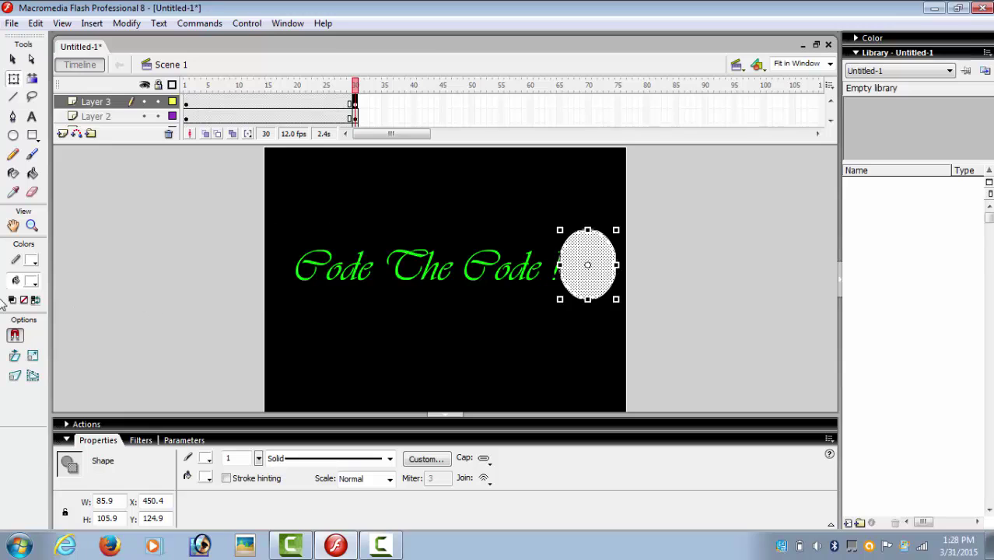
Create a motion tween on Layer 3 across frames 1–30 and preview the oval sliding right
click(187, 103)
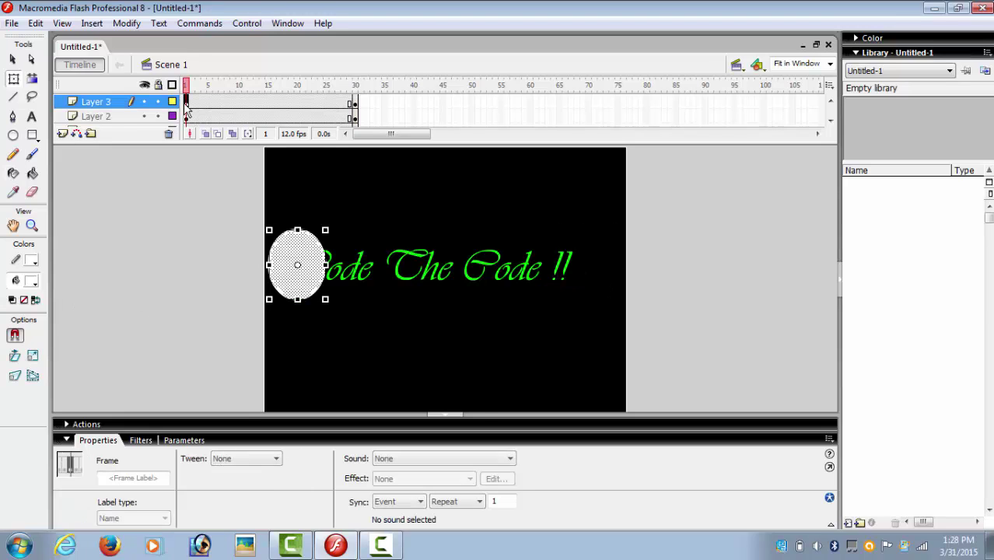
right_click(187, 109)
click(191, 111)
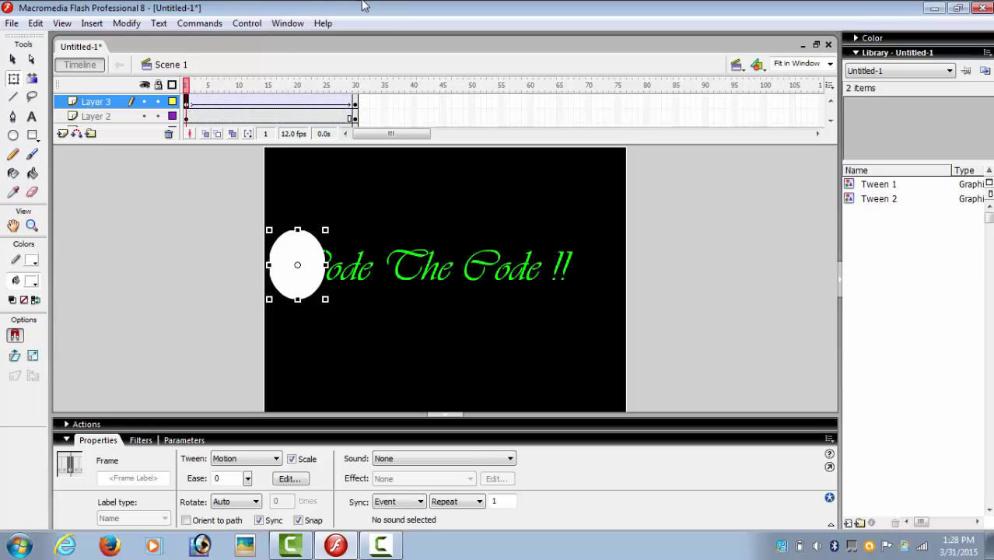
key(Return)
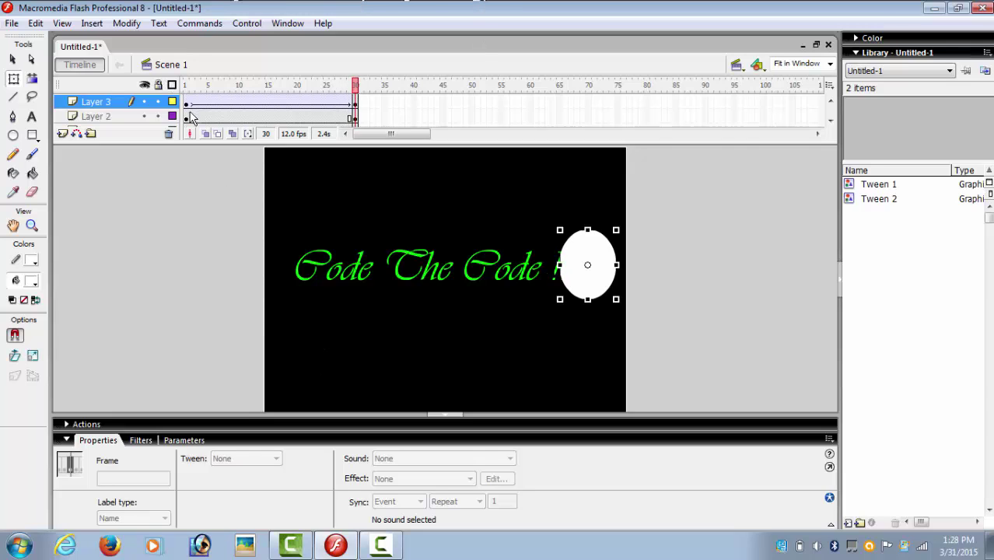
click(186, 104)
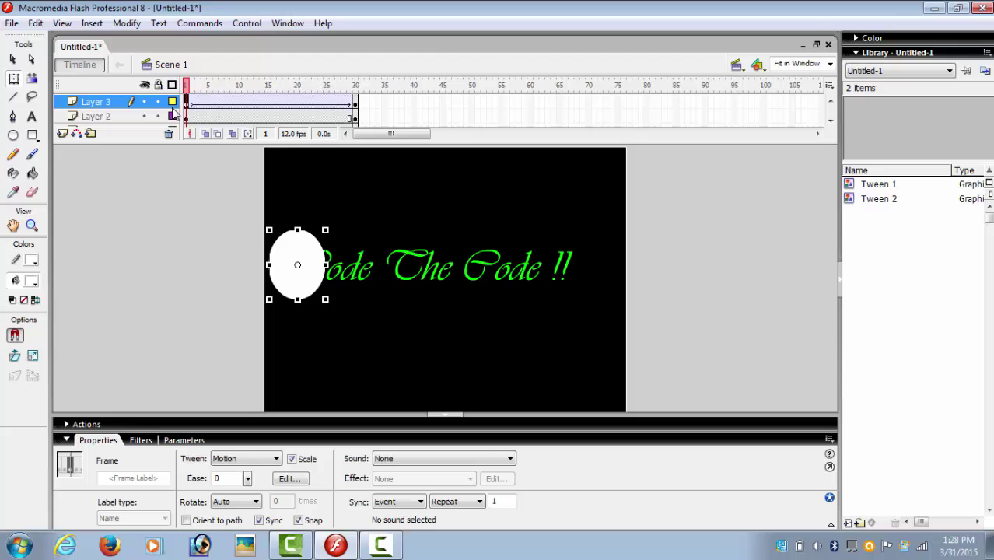
Make Layer 3 a mask over the Layer 2 text and play the spotlight animation
right_click(109, 105)
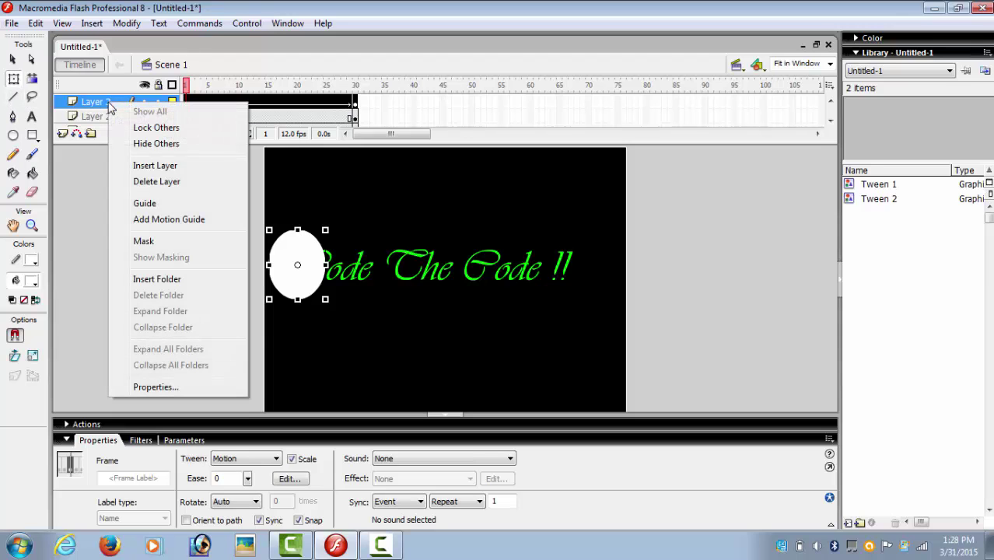
click(105, 212)
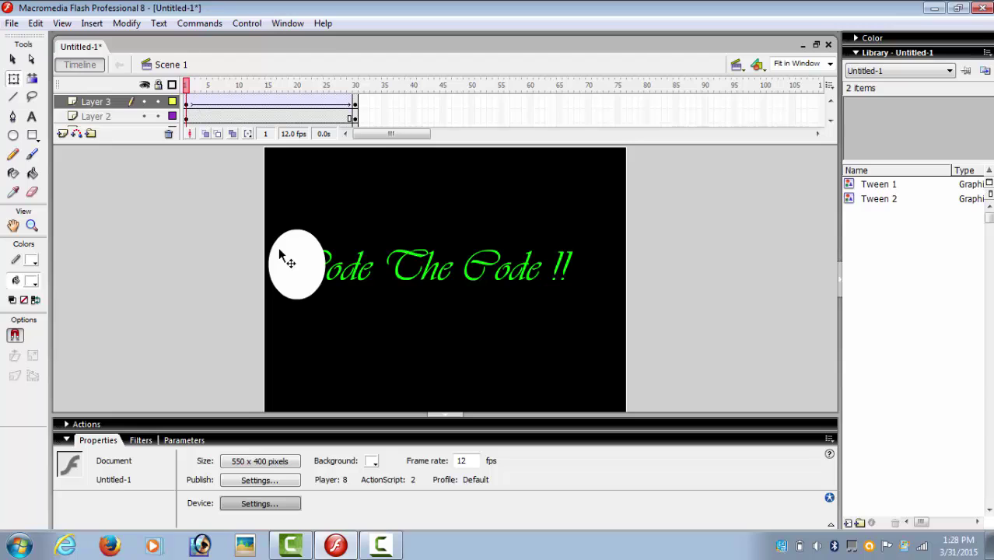
right_click(106, 102)
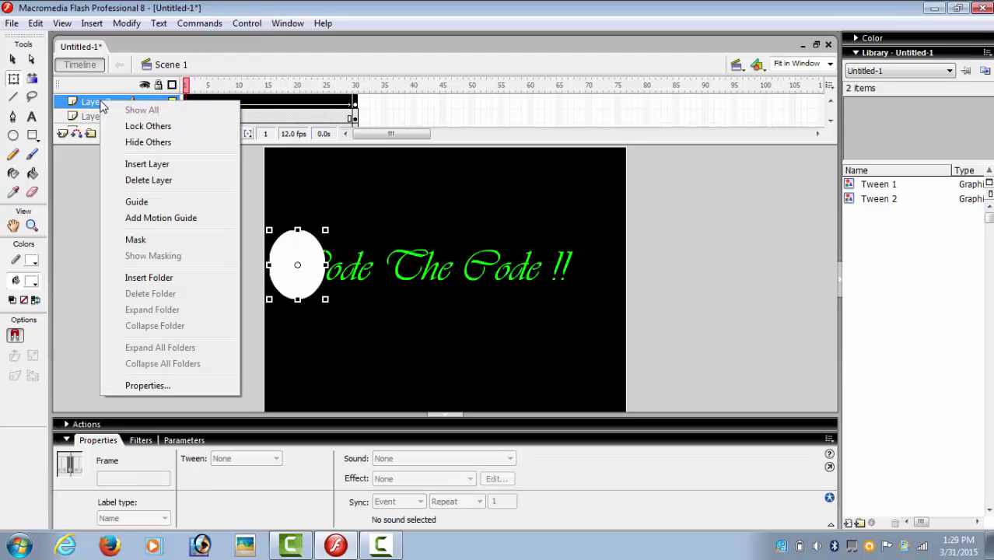
click(133, 240)
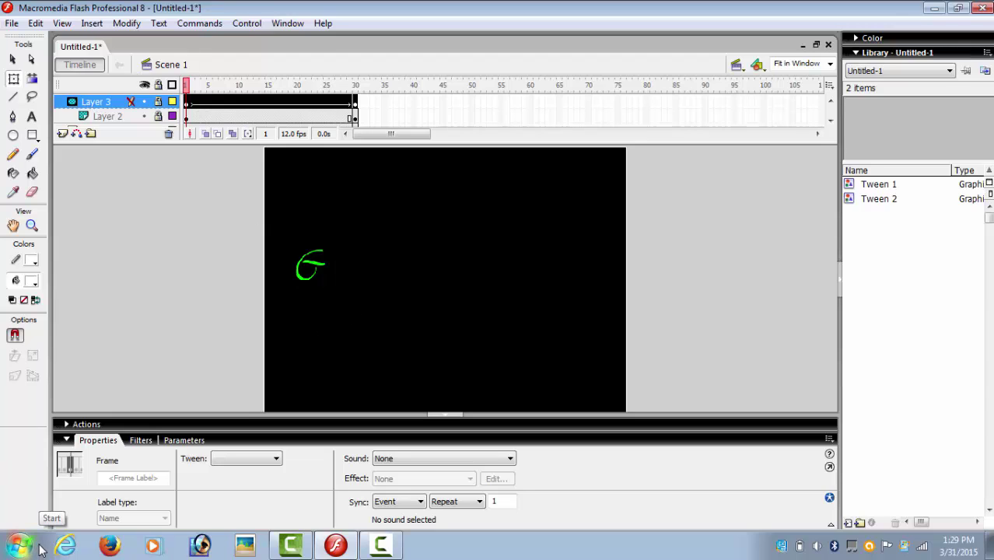
key(Return)
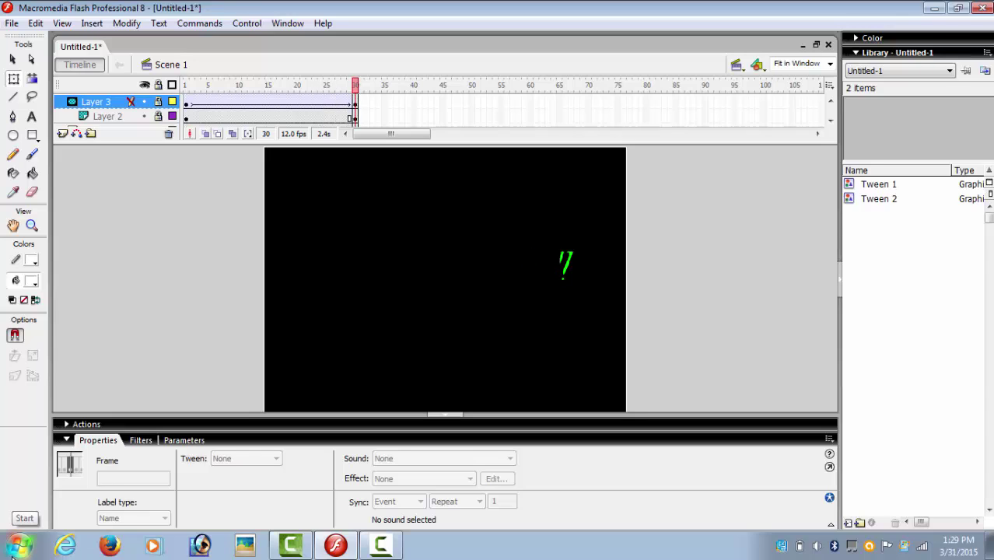
key(ctrl+Return)
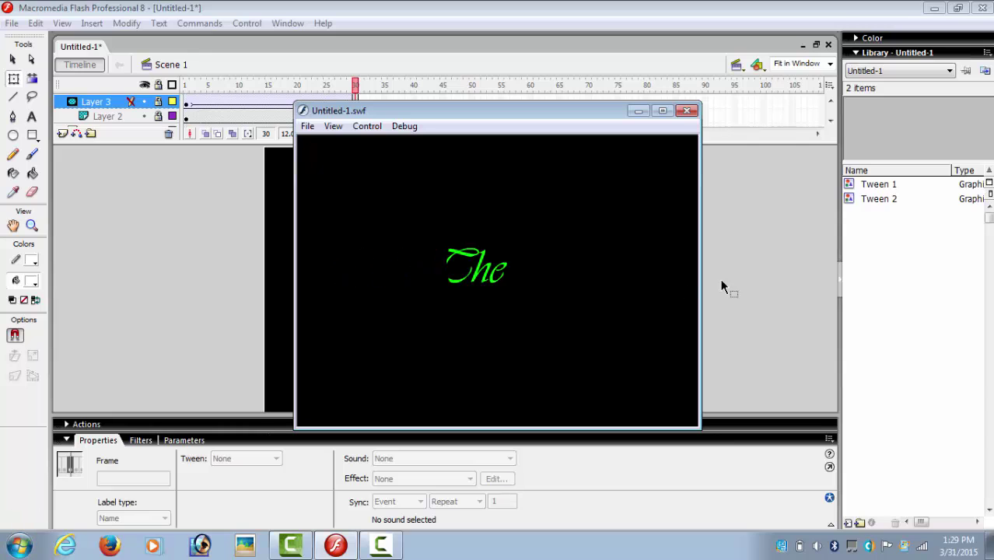
click(662, 110)
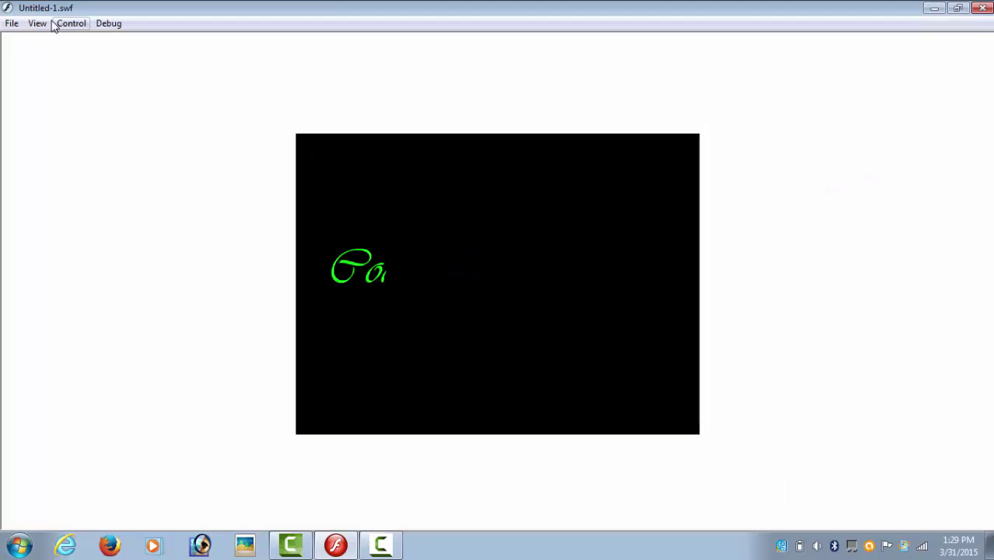
click(37, 23)
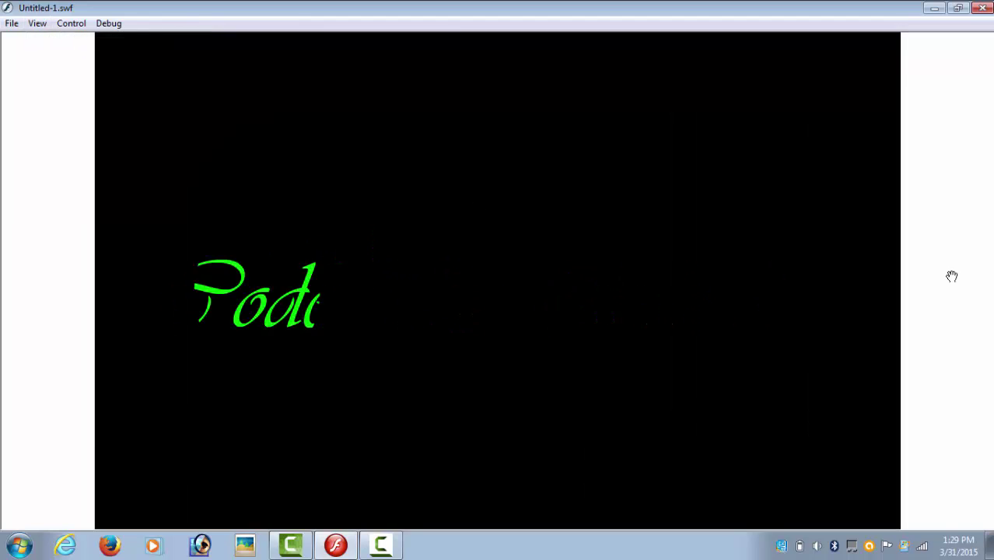
click(982, 8)
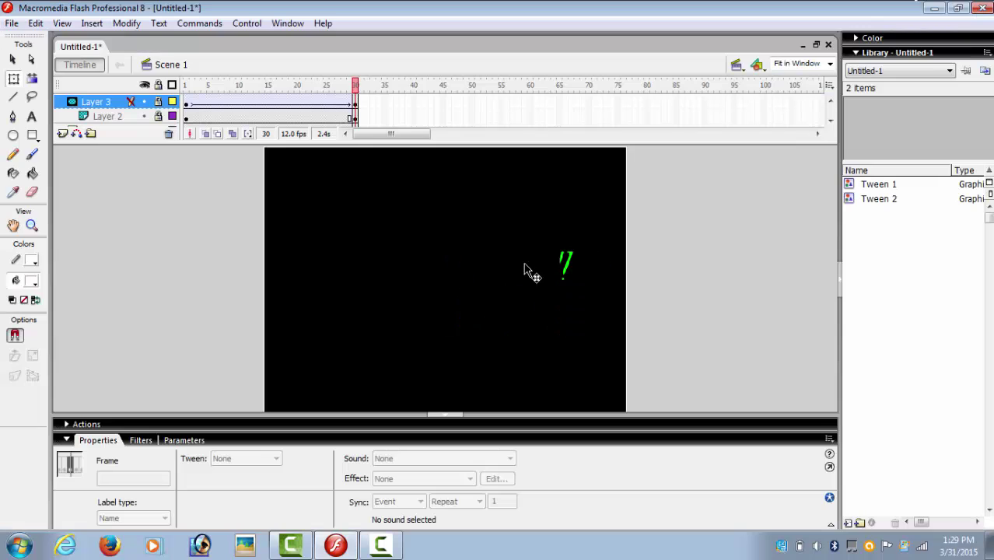
click(185, 104)
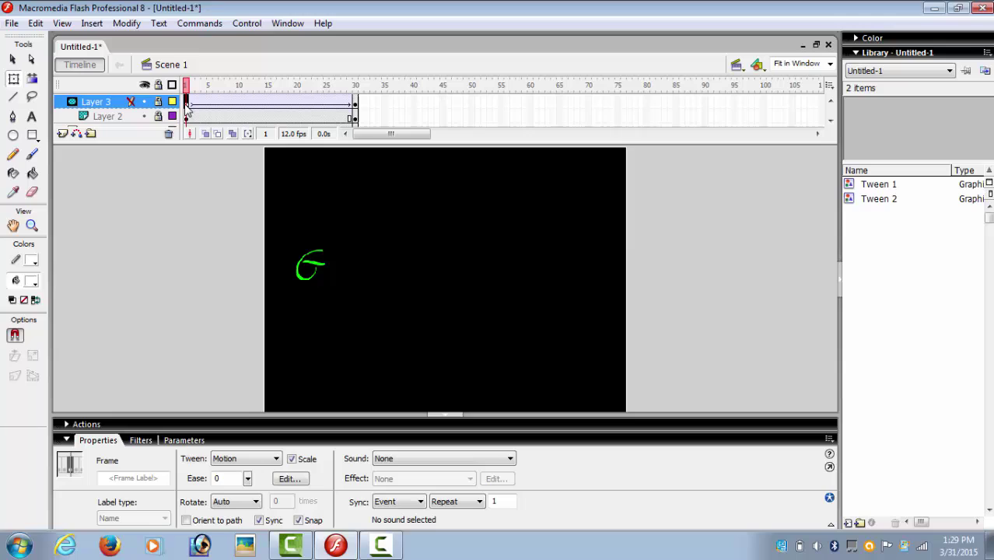